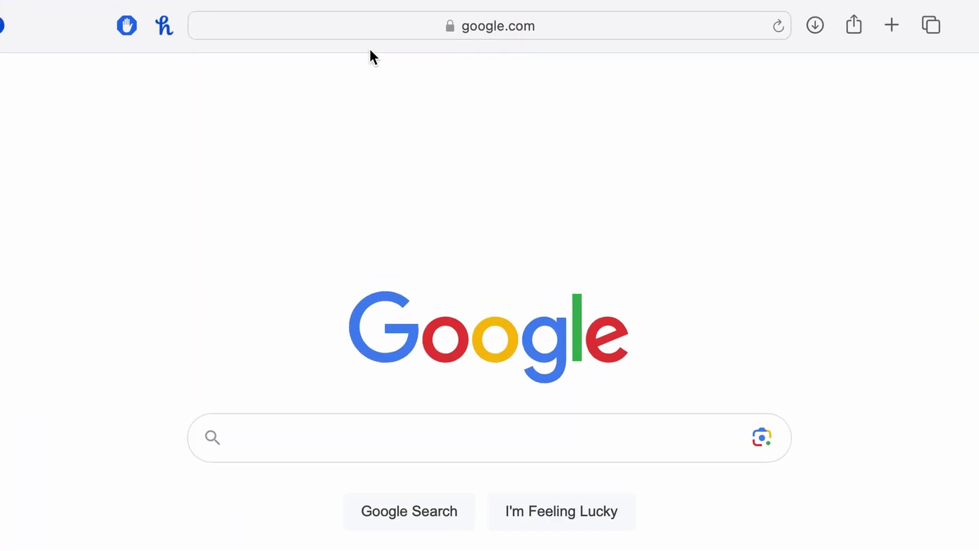
- Go to videoconverter.wondershare.com in Safari using the address bar autocomplete
click(356, 24)
text(id)
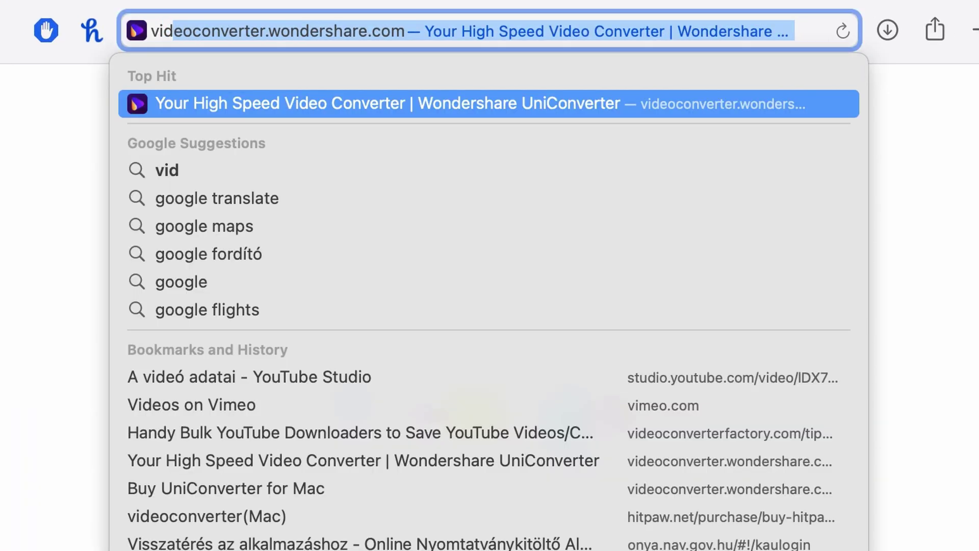
key(Return)
scroll(153, 260, down, 2)
scroll(156, 246, down, 3)
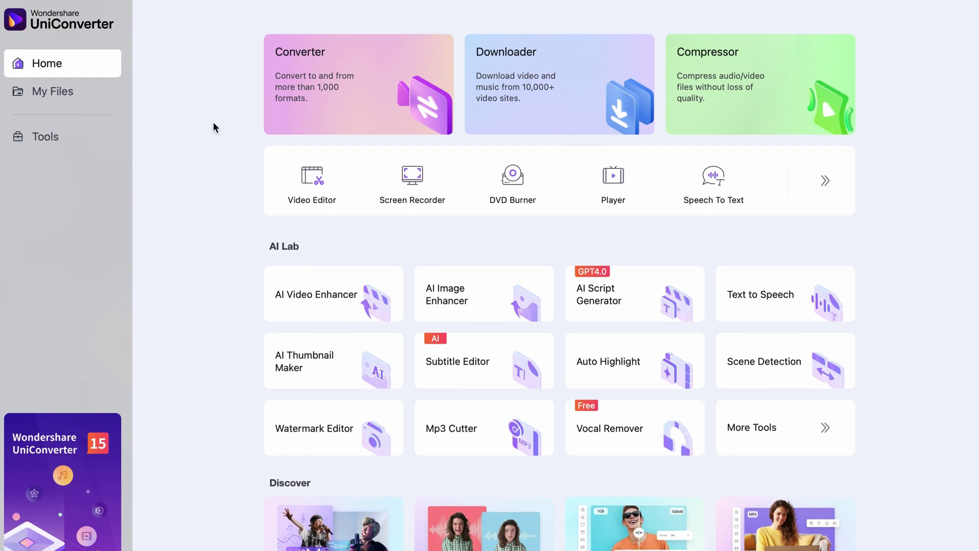
scroll(214, 122, down, 1)
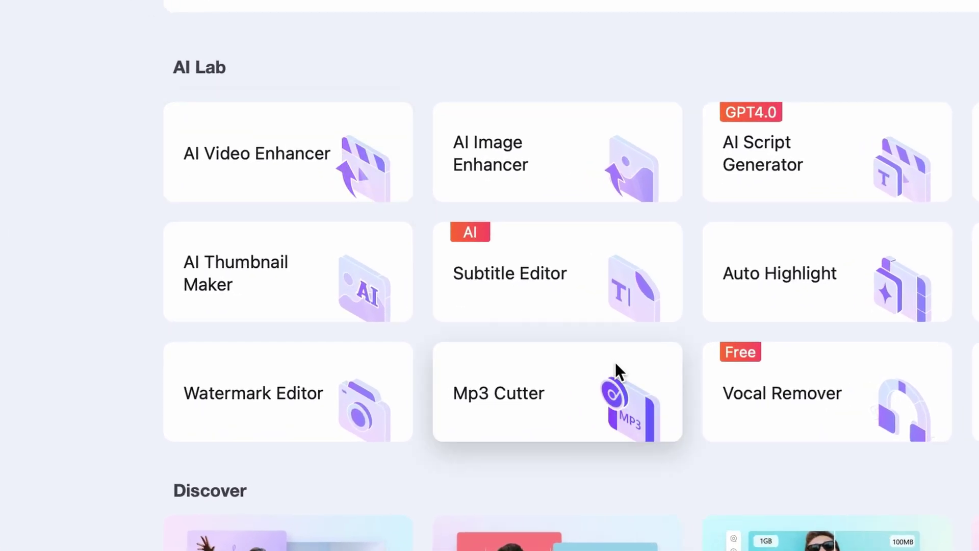
- Open the AI Lab Subtitle Editor and load subtitle_base.mov into it
click(553, 255)
click(476, 326)
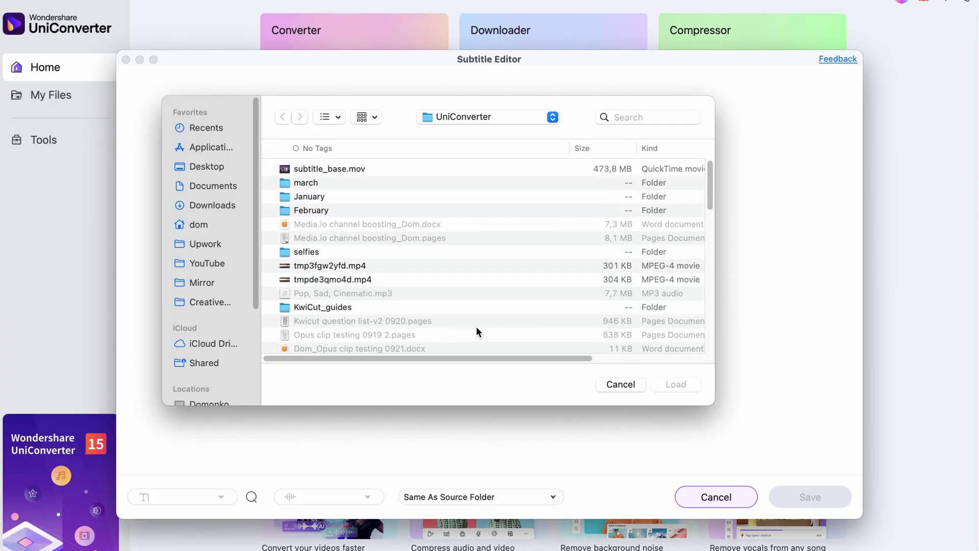
click(336, 171)
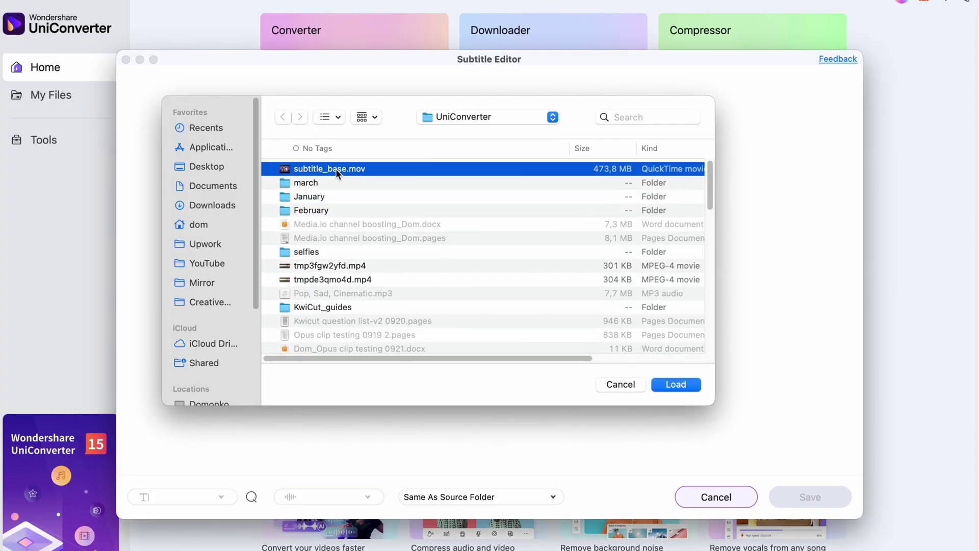
click(673, 384)
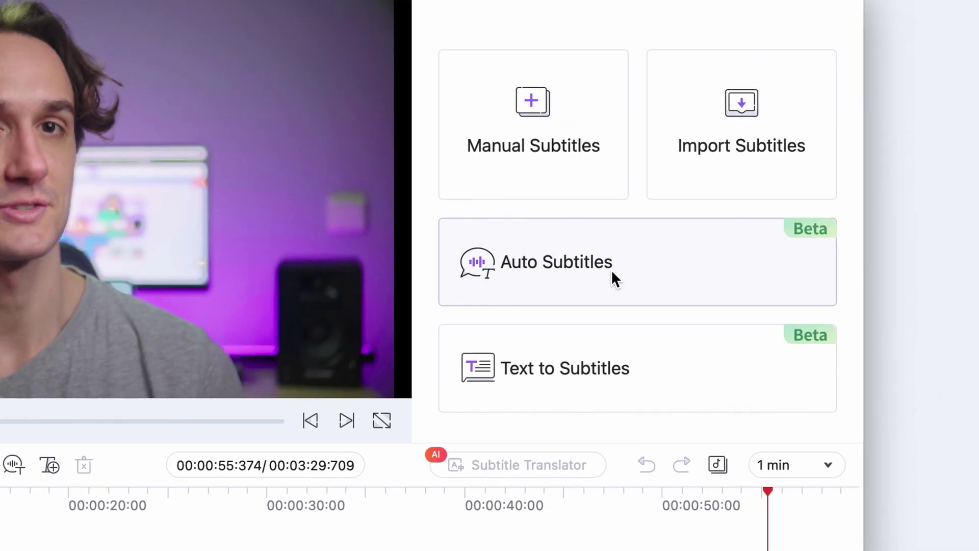
- Start Auto Subtitles for subtitle_base.mov and choose English (United States) as the spoken language
click(611, 269)
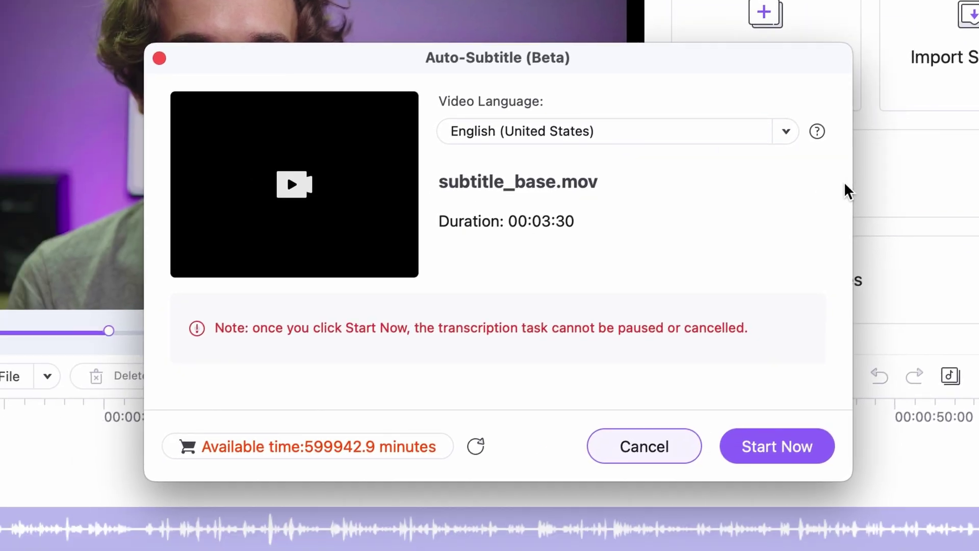
click(786, 133)
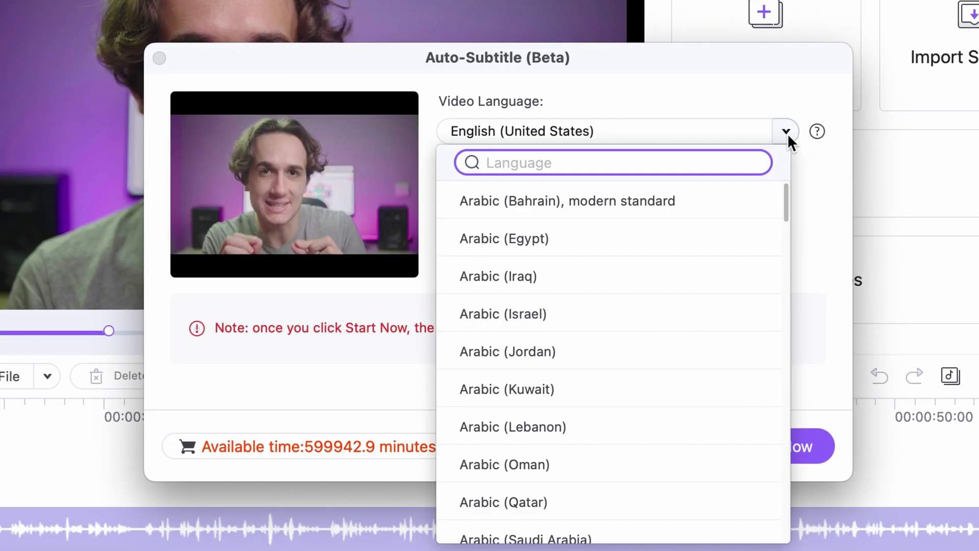
scroll(655, 279, down, 5)
scroll(656, 279, down, 5)
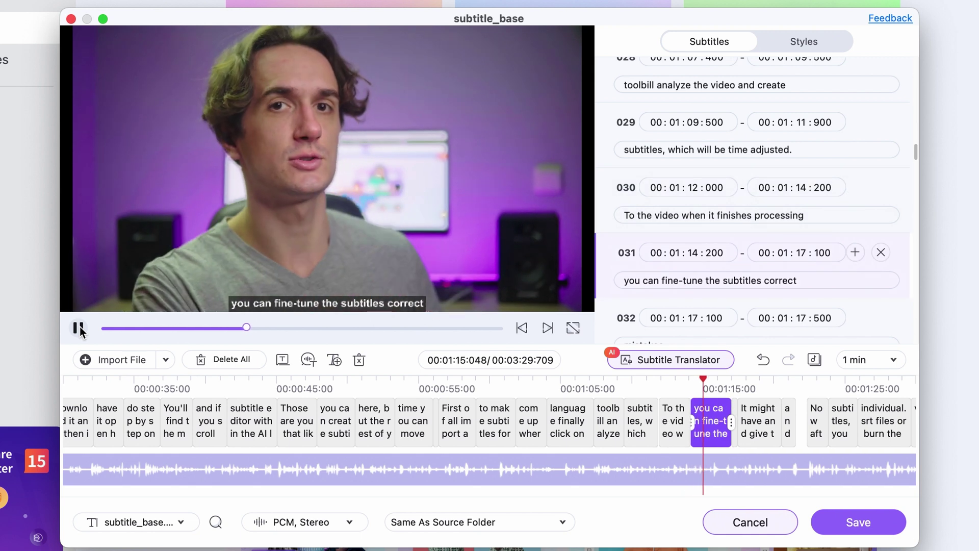
- Review an earlier subtitle line, then leave the Subtitle Editor for the AI tools home screen
click(668, 126)
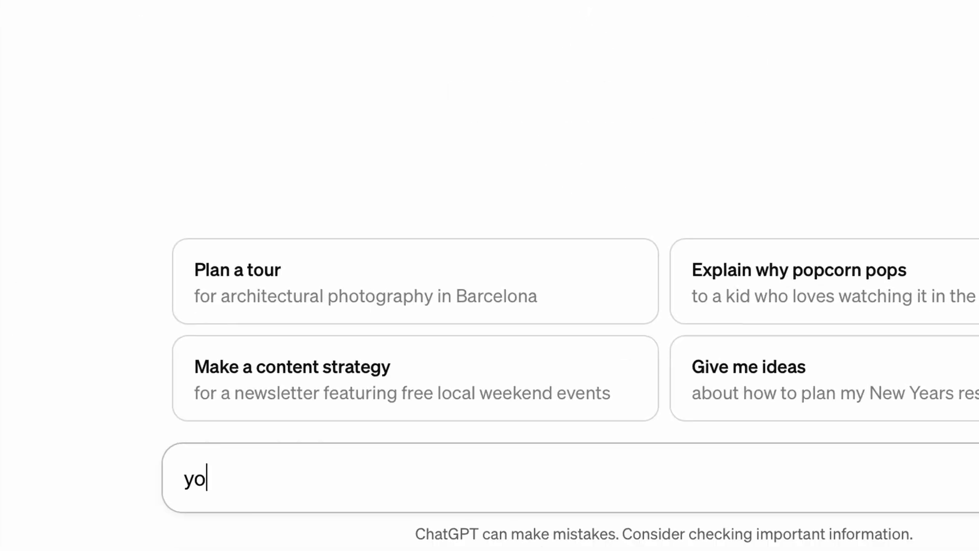
text(cript)
key(Return)
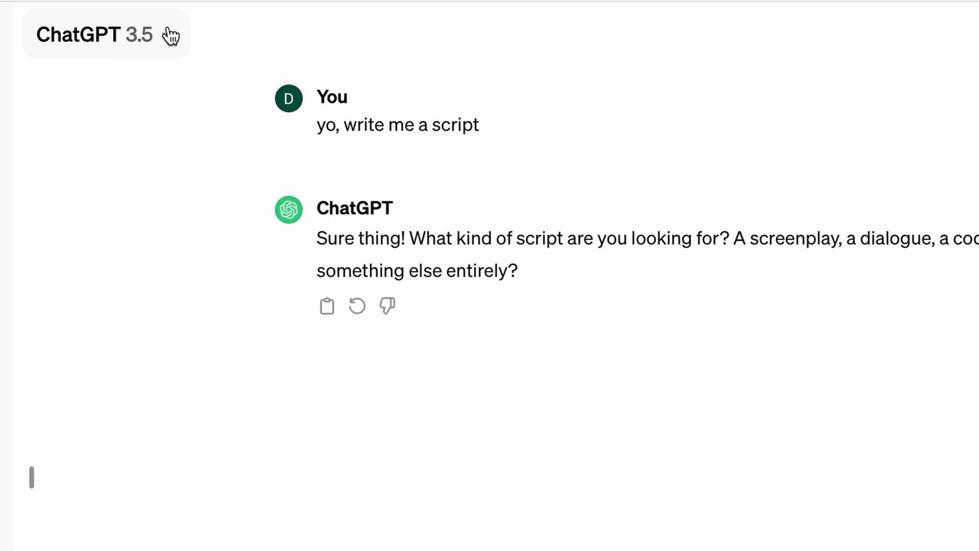
- Open the AI Script Generator for 'Beginner tips to start making videos on social media' as an Educational video
click(229, 50)
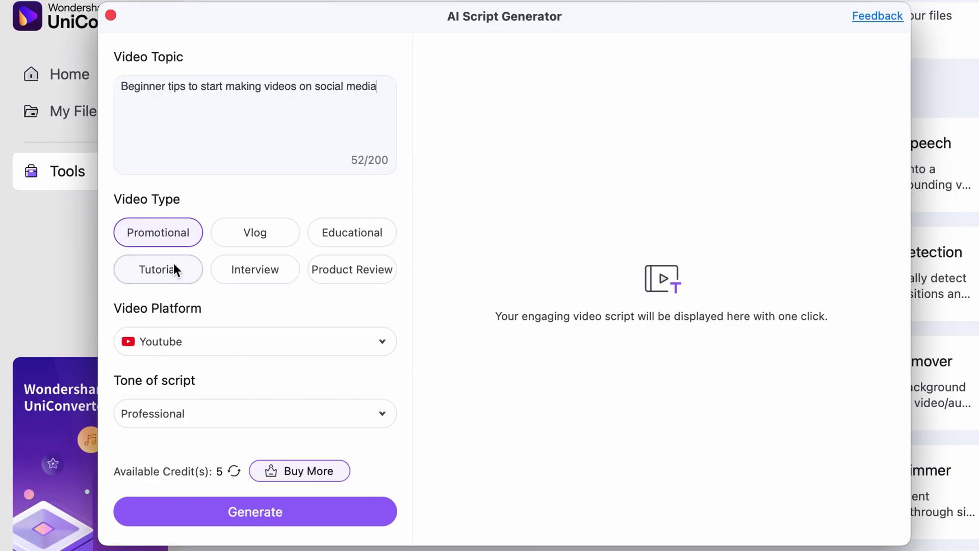
click(360, 240)
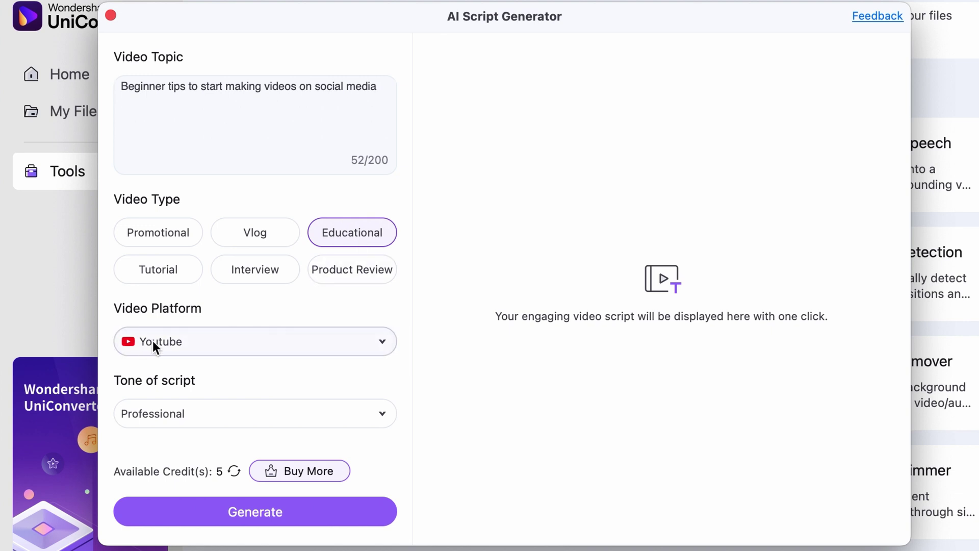
- Keep YouTube as the video platform and set the script tone to Instructive
click(381, 344)
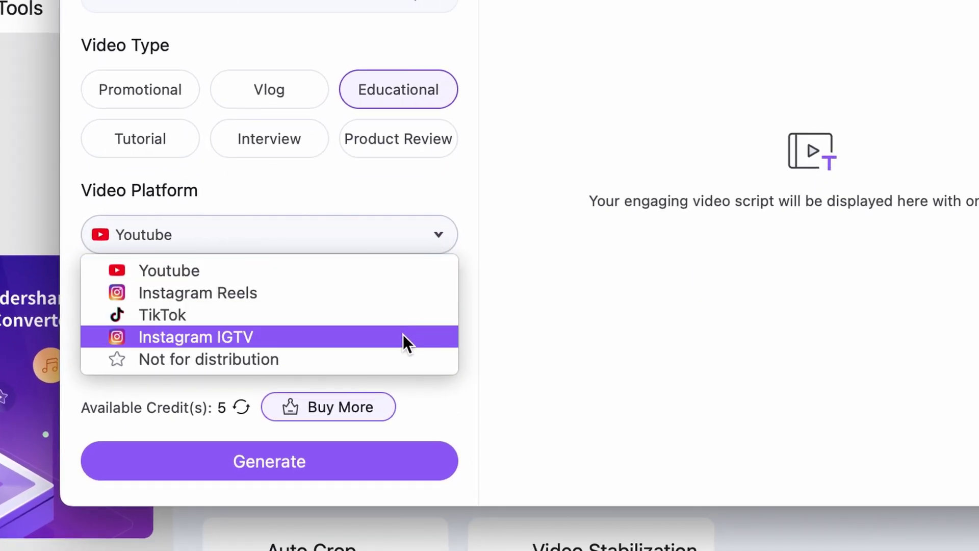
click(409, 269)
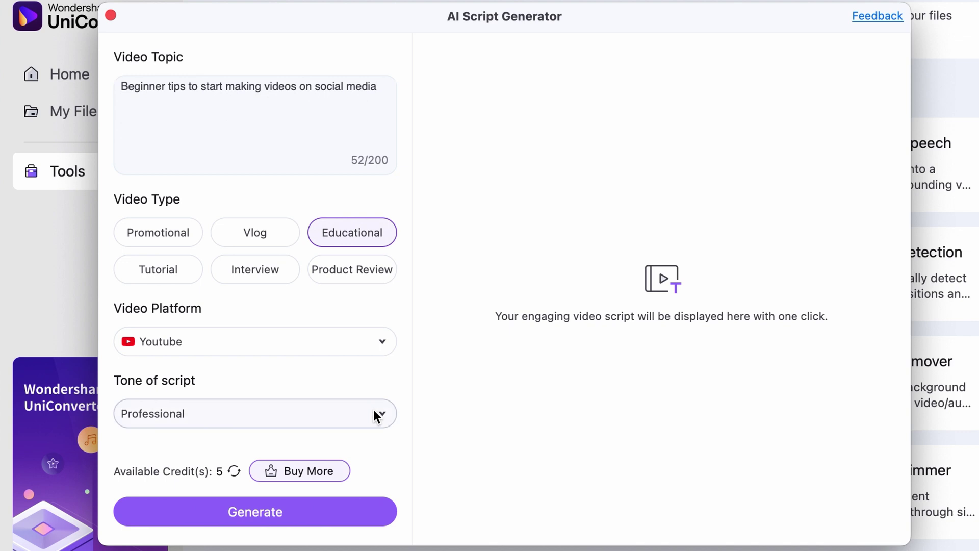
click(378, 416)
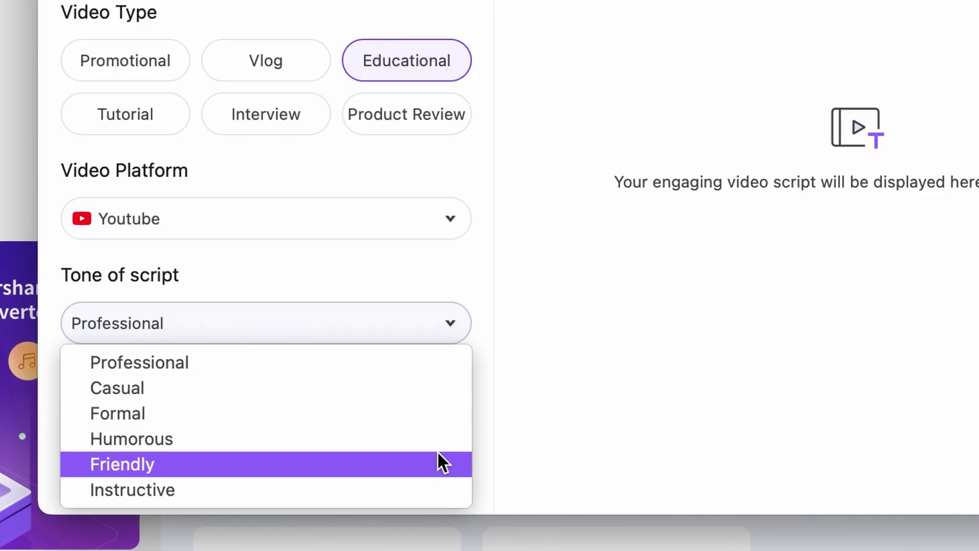
click(431, 489)
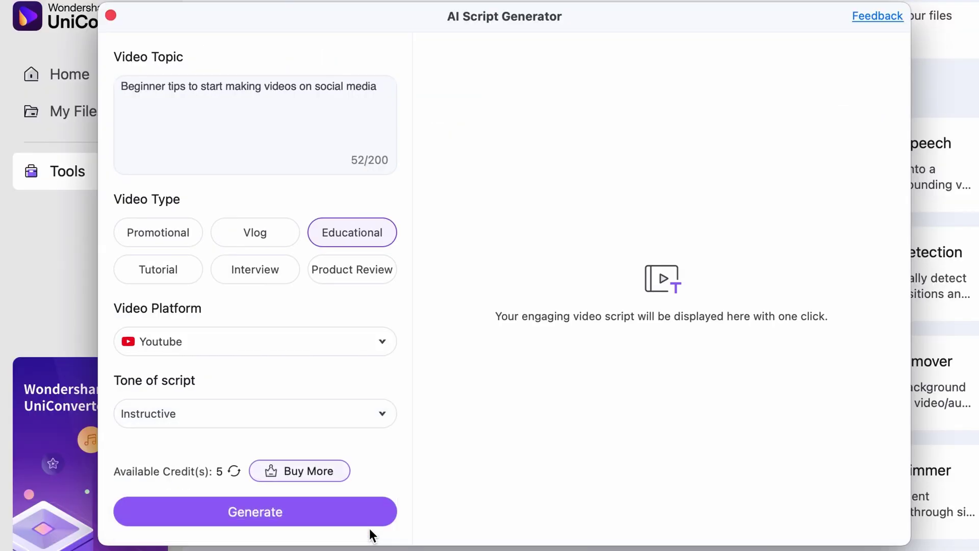
- Generate the YouTube script, then switch the platform to TikTok and the tone to Humorous
click(263, 513)
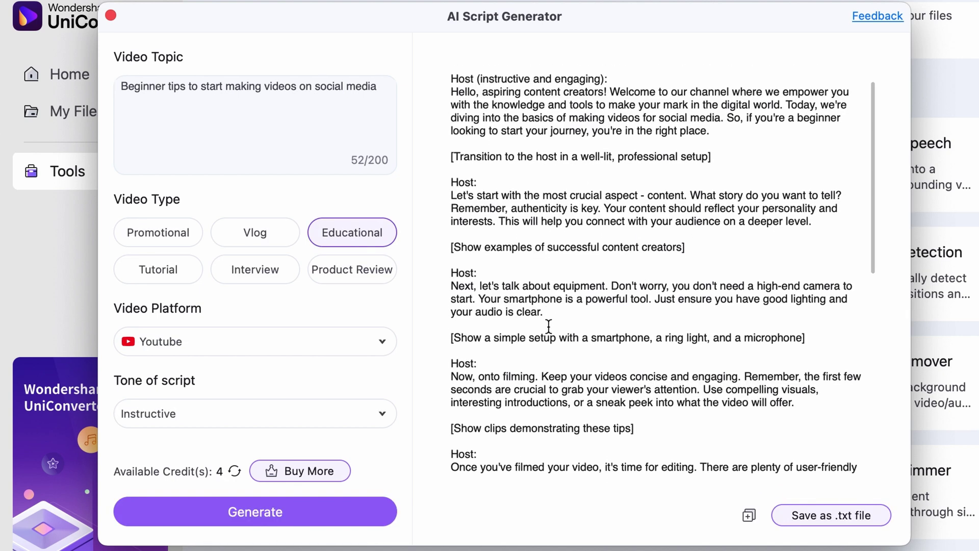
click(229, 342)
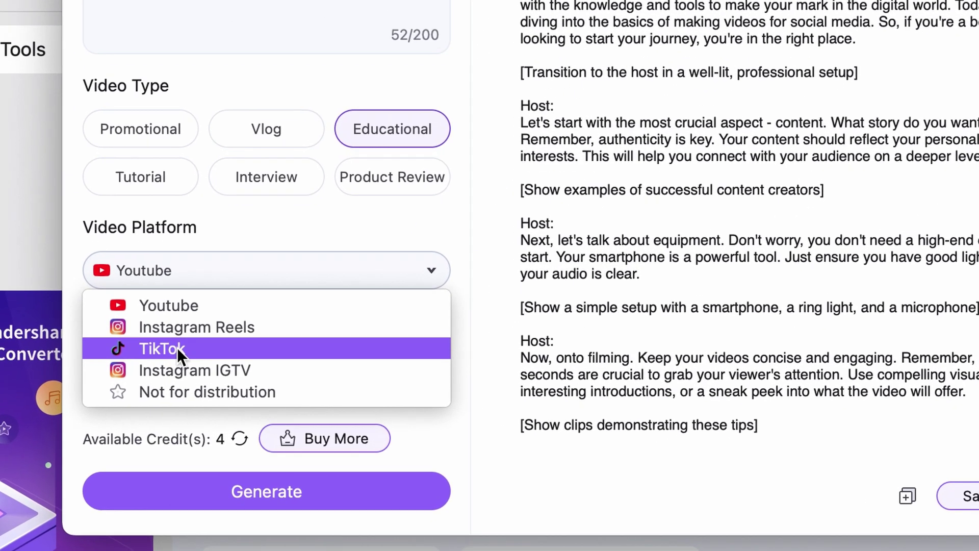
click(177, 347)
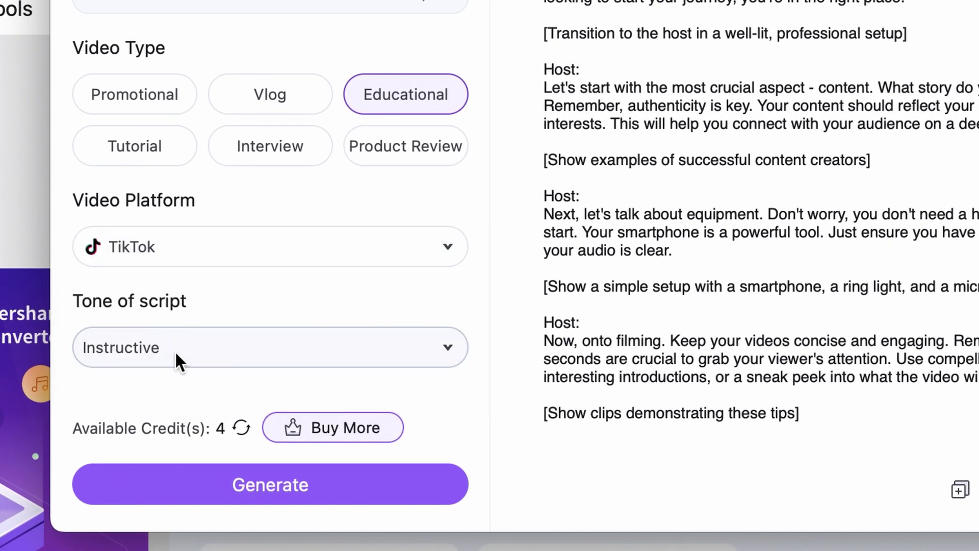
click(176, 356)
click(195, 458)
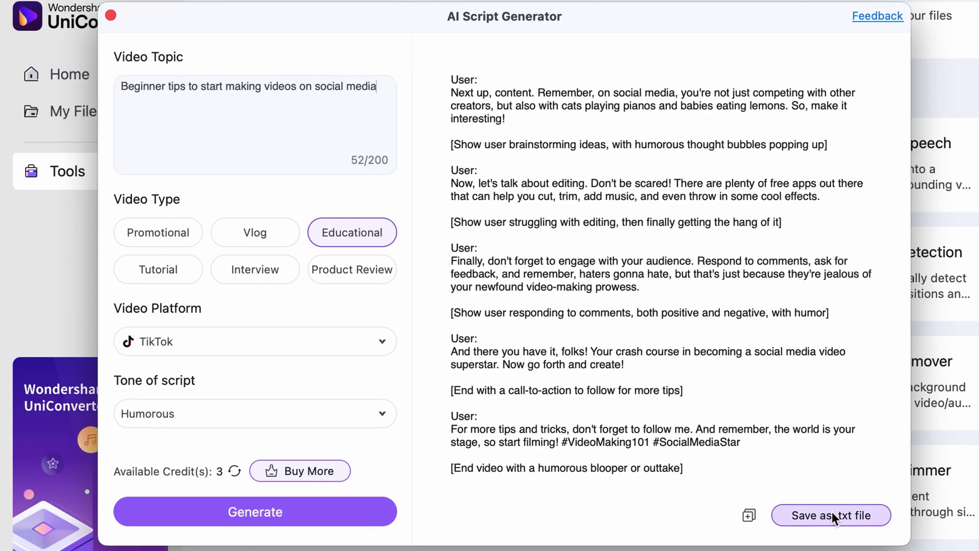
- Save the humorous TikTok script with 'Save as .txt file'
click(832, 512)
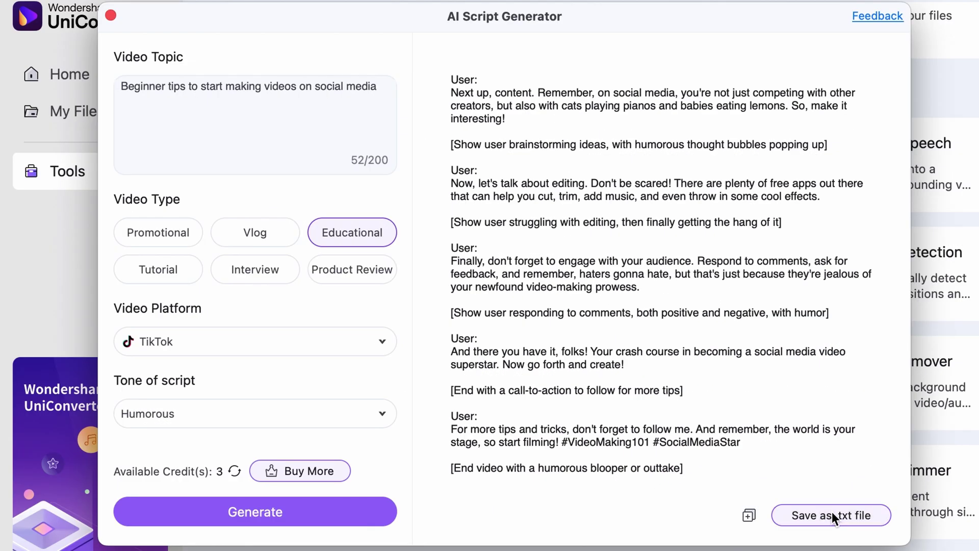